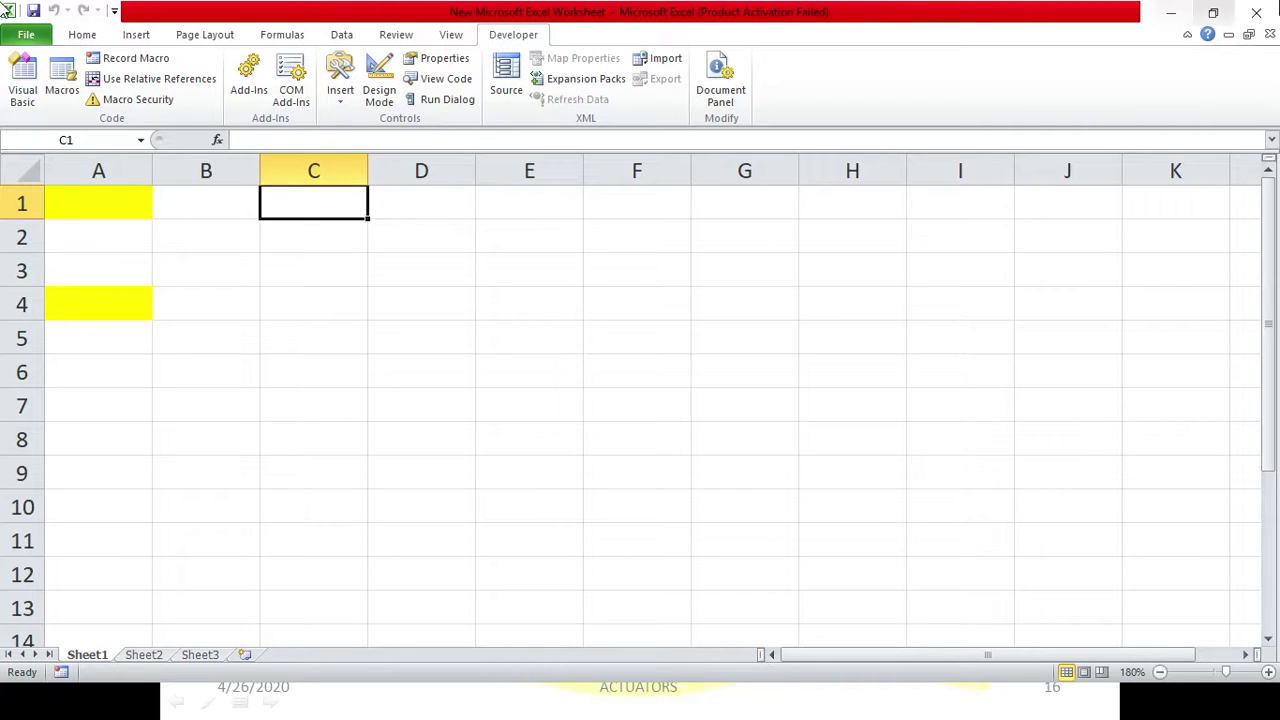
# Run Macro1 from the Macros list so cell C1 is filled yellow
pyautogui.click(61, 90)
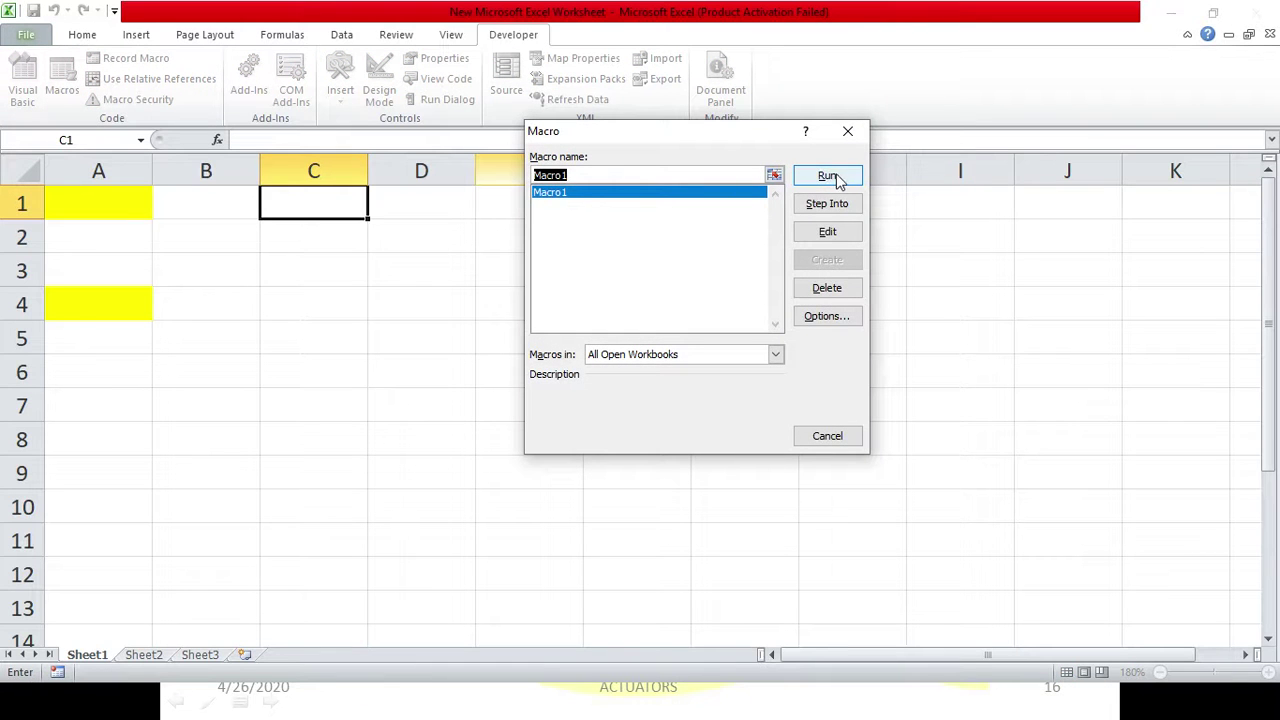
pyautogui.click(803, 178)
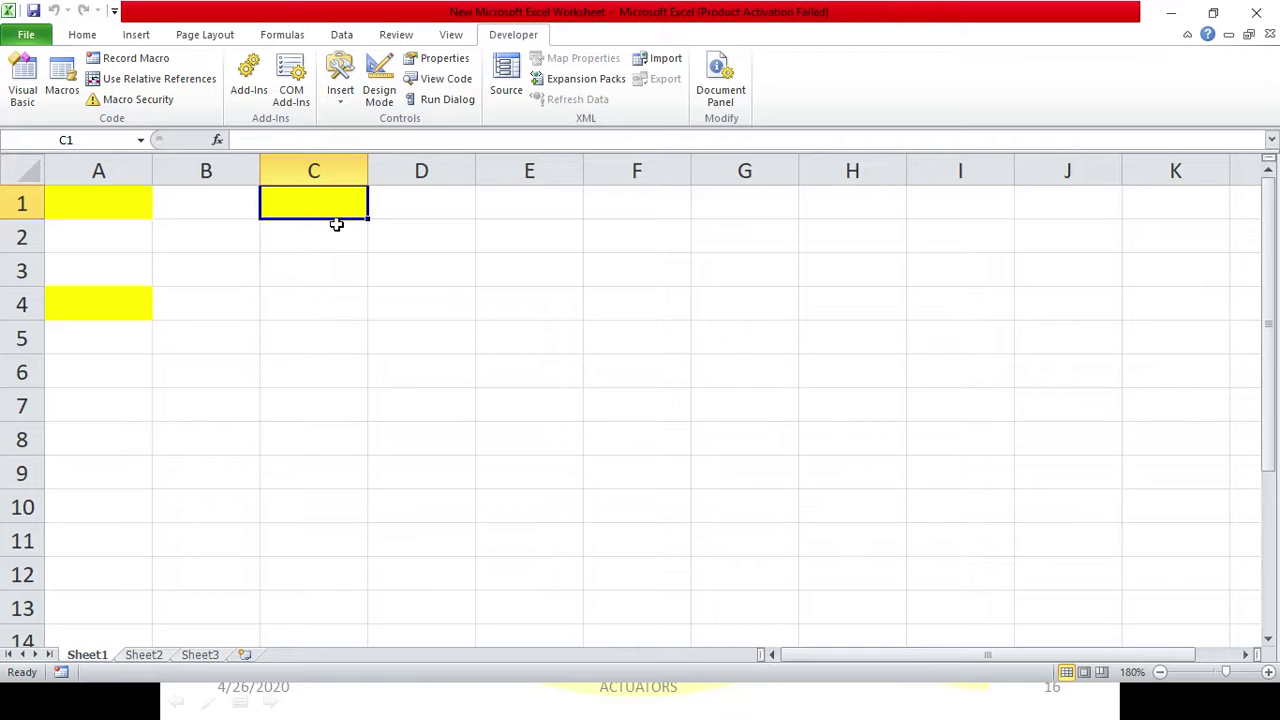
# Bring up Save As from the File menu, showing the VBA folder
pyautogui.click(23, 36)
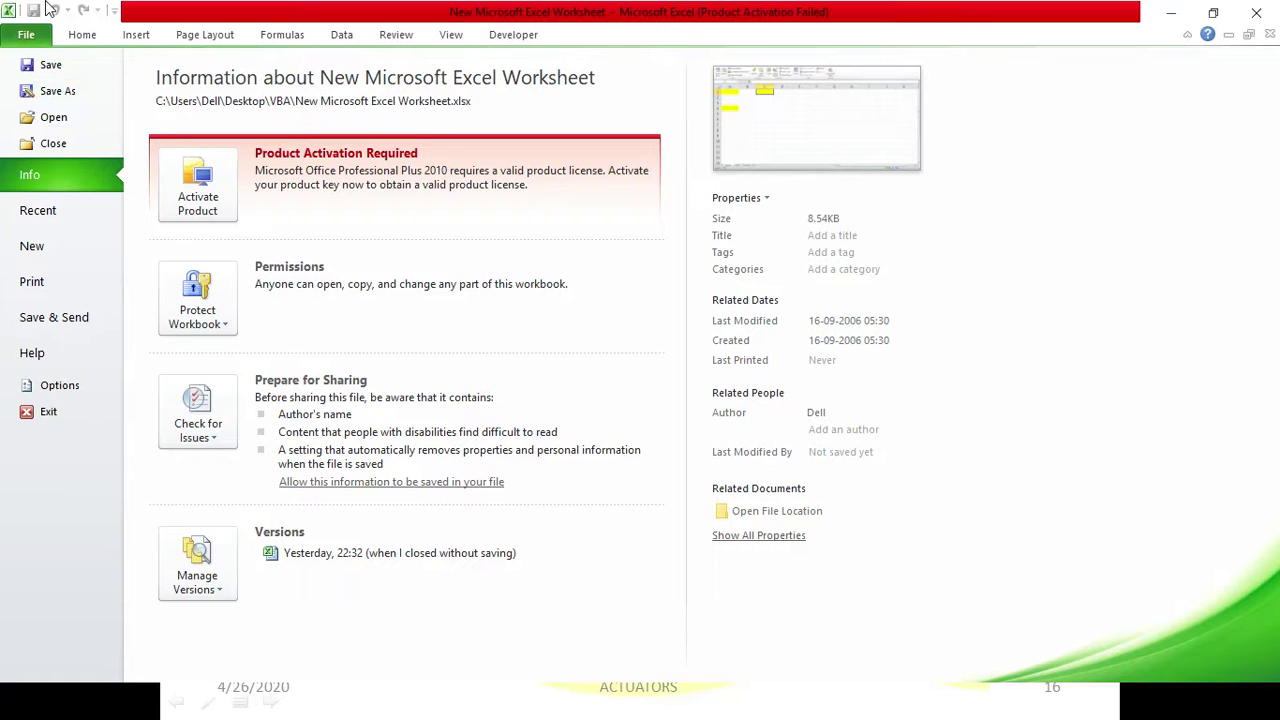
pyautogui.click(57, 91)
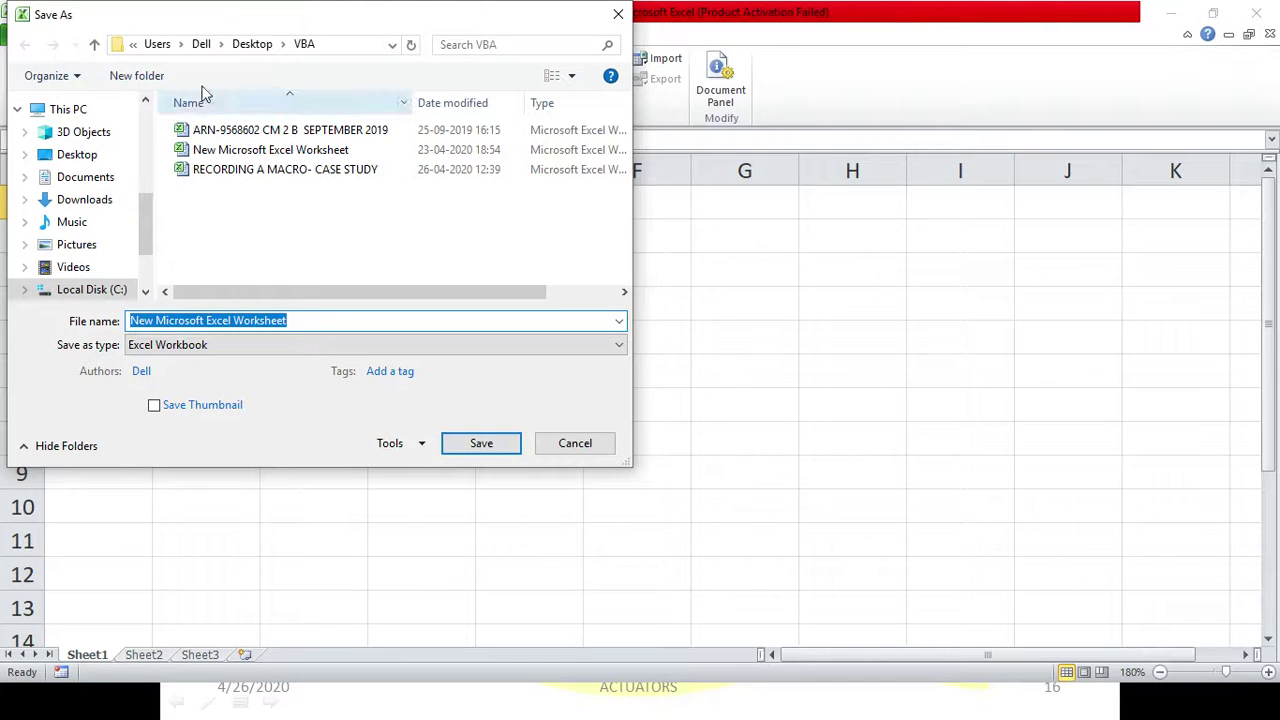
# Name the file 'mydemo' and try saving it in the default Excel Workbook format
pyautogui.moveTo(232, 22); pyautogui.dragTo(322, 63)
pyautogui.moveTo(392, 82); pyautogui.dragTo(671, 42)
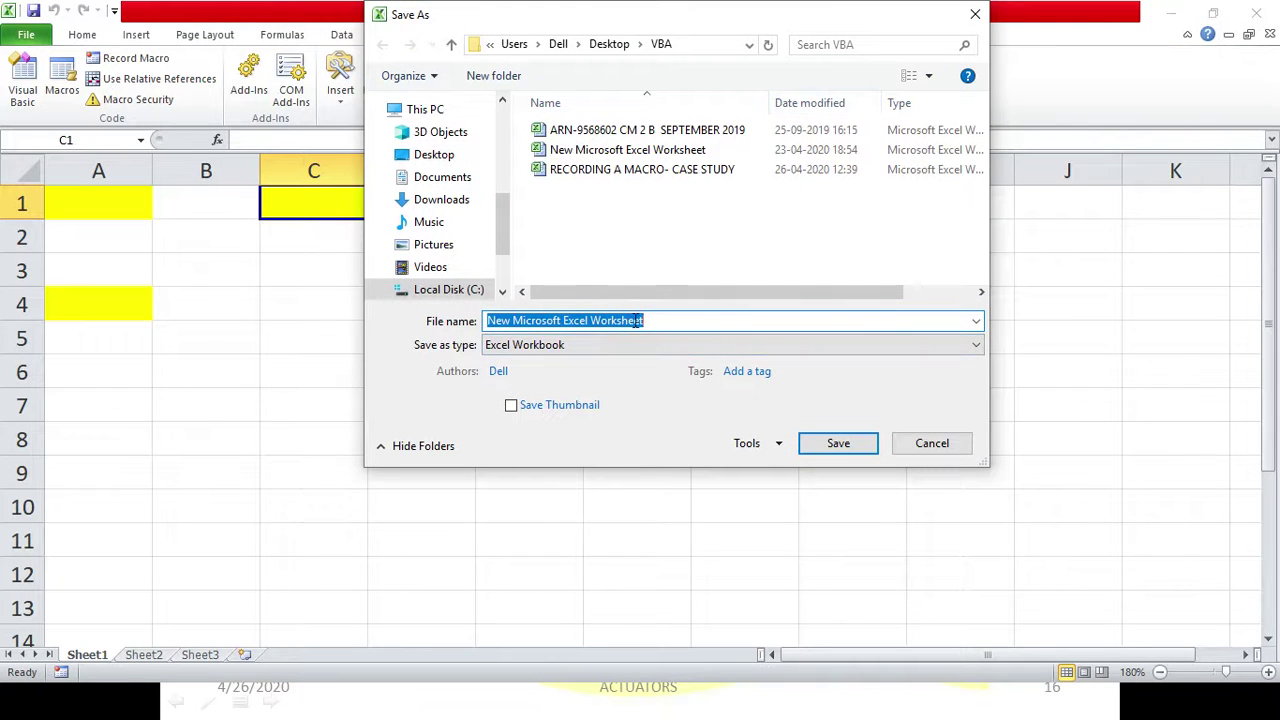
pyautogui.click(975, 321)
pyautogui.click(975, 324)
pyautogui.write('mydemo')
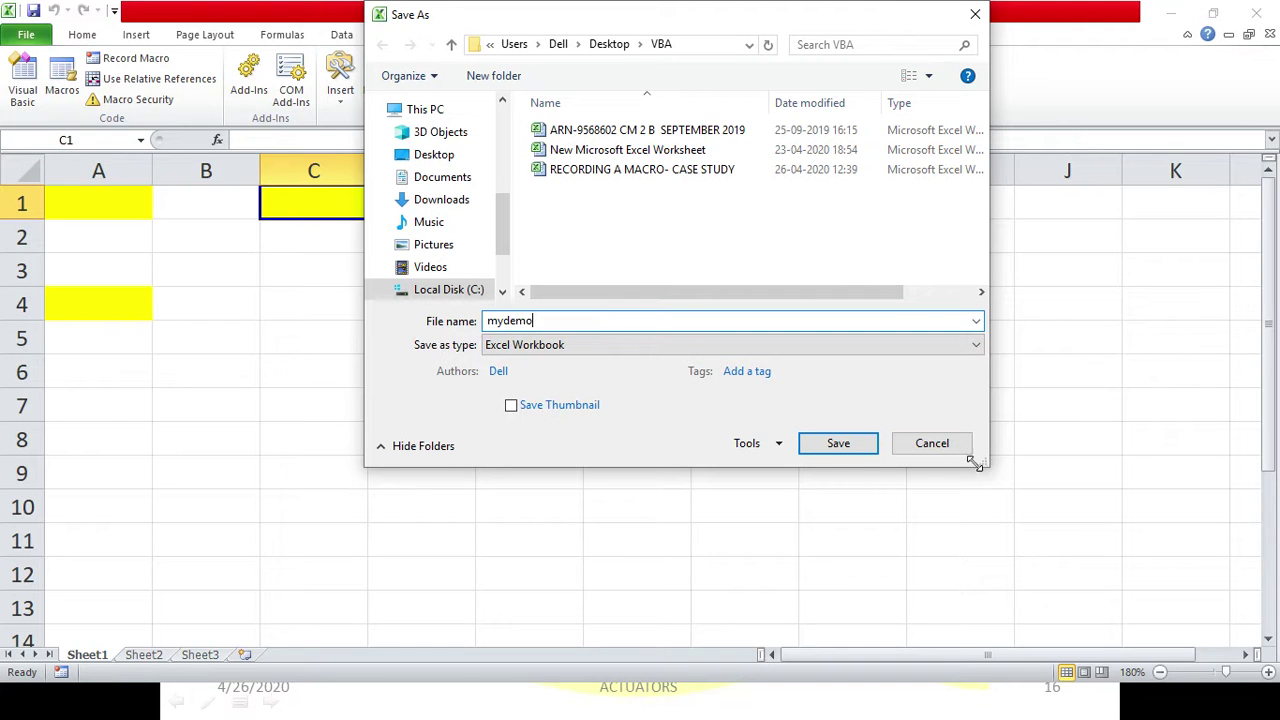
pyautogui.click(860, 450)
pyautogui.moveTo(809, 292); pyautogui.dragTo(866, 95)
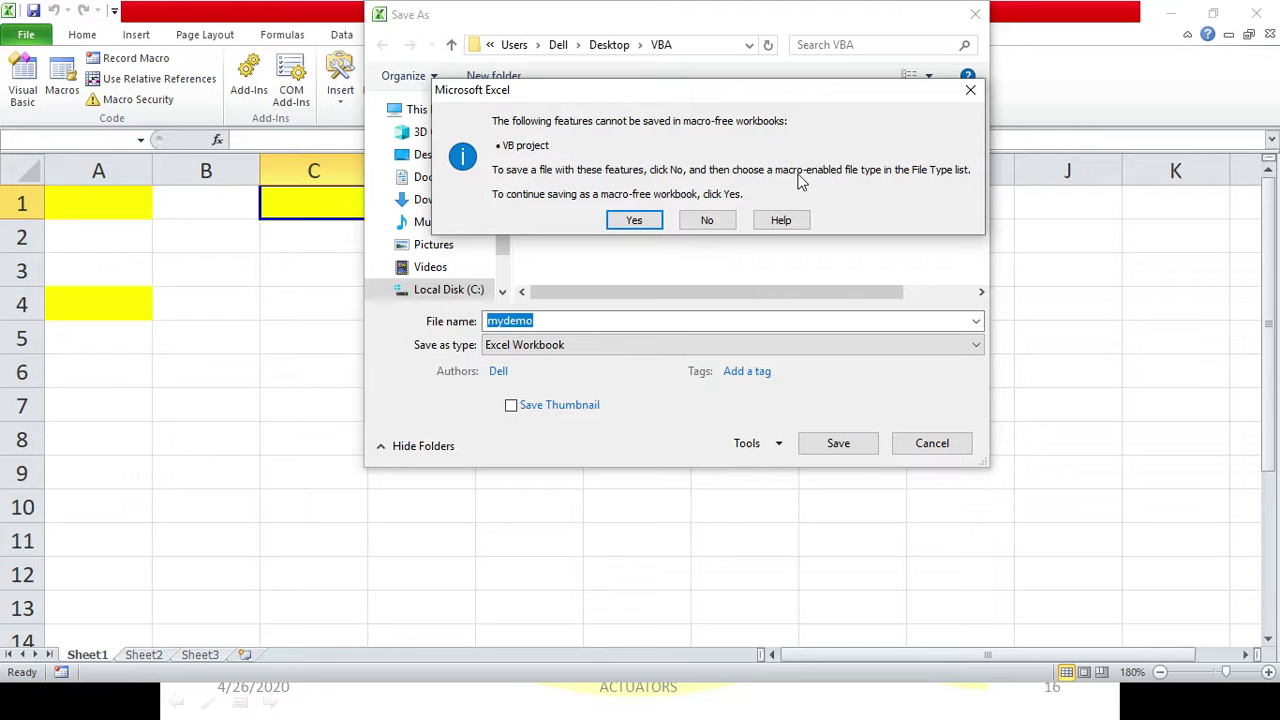
# Decline the macro-free warning and set the file type to Excel Macro-Enabled Workbook
pyautogui.click(714, 220)
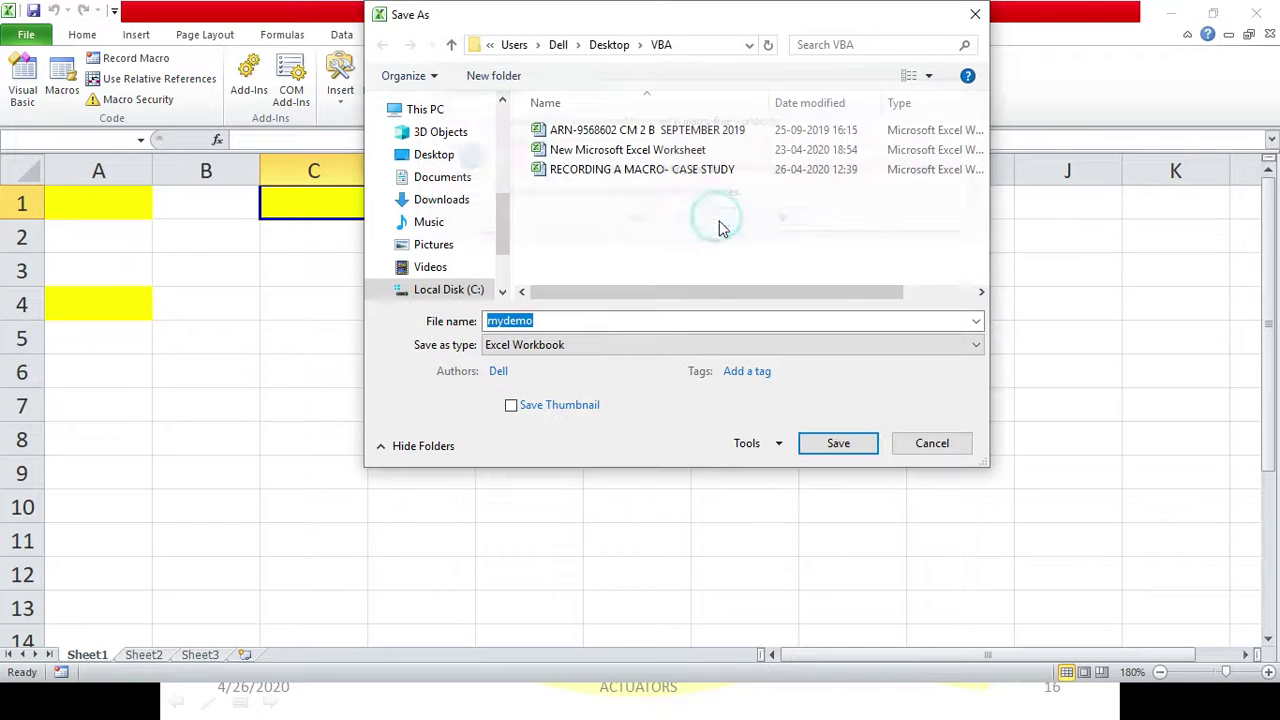
pyautogui.click(702, 345)
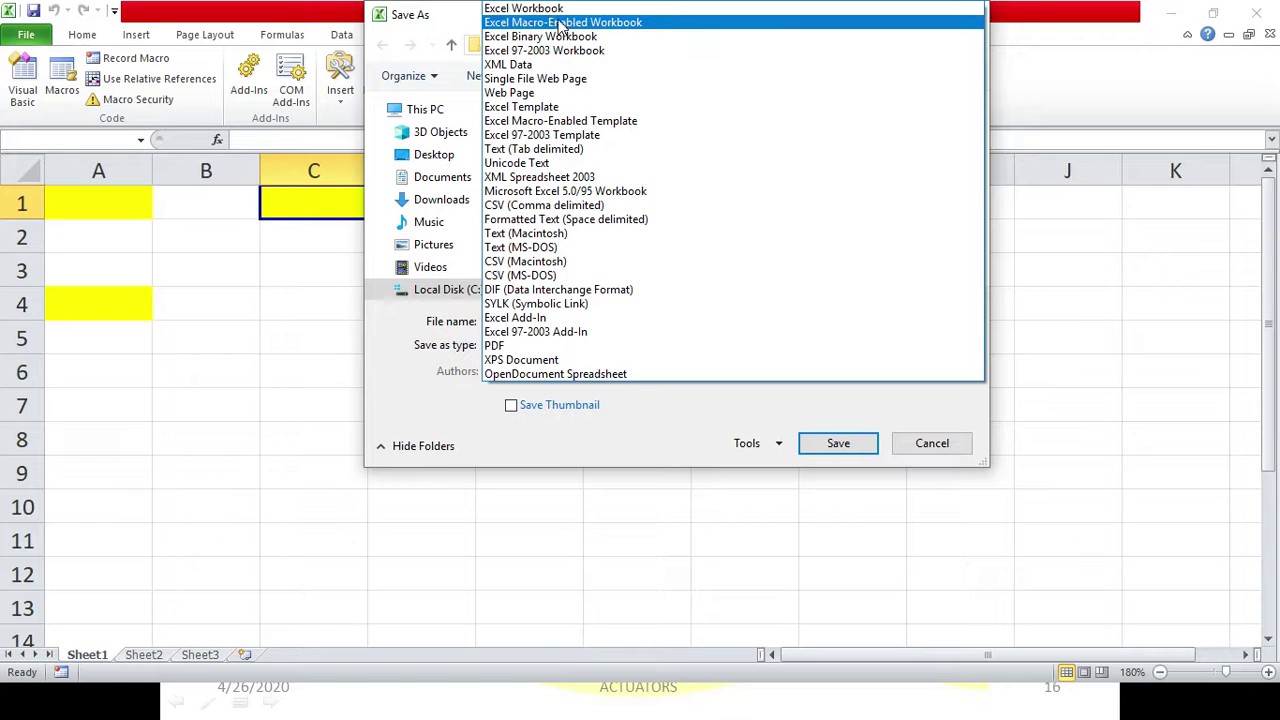
pyautogui.click(654, 24)
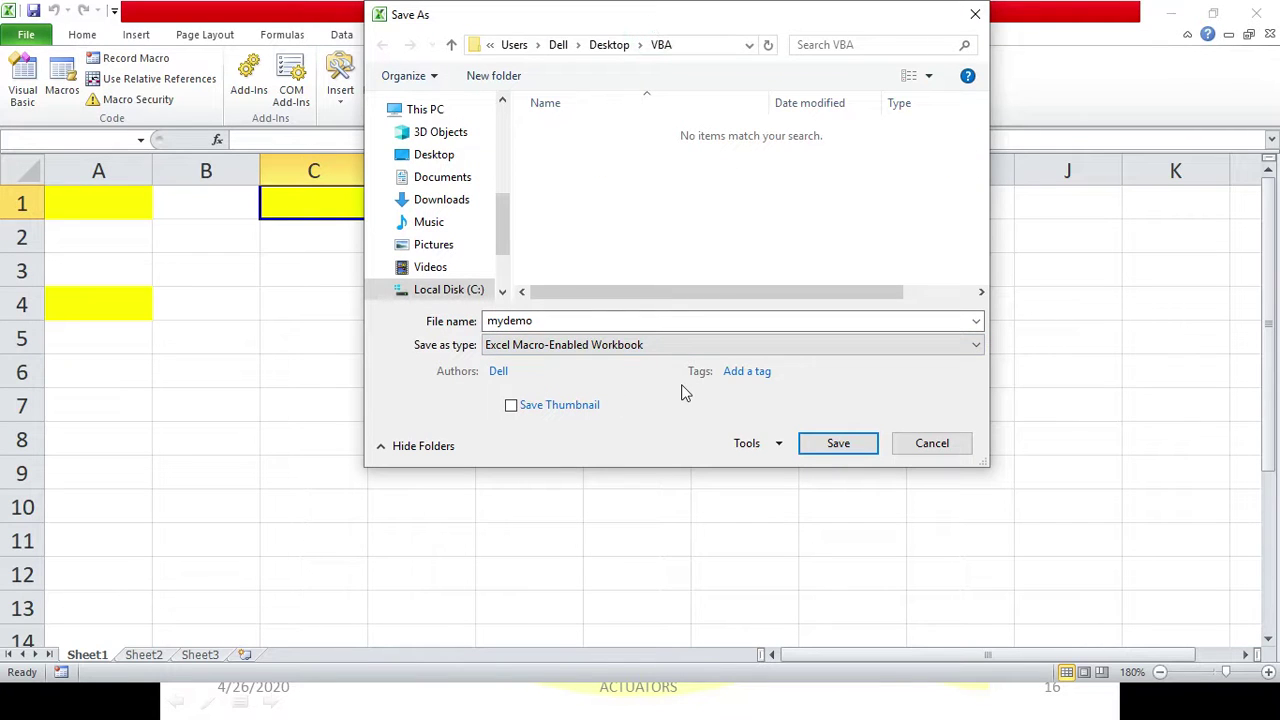
# Save mydemo as .xlsm, accept the macro privacy notice, and switch to the VBA folder
pyautogui.click(831, 442)
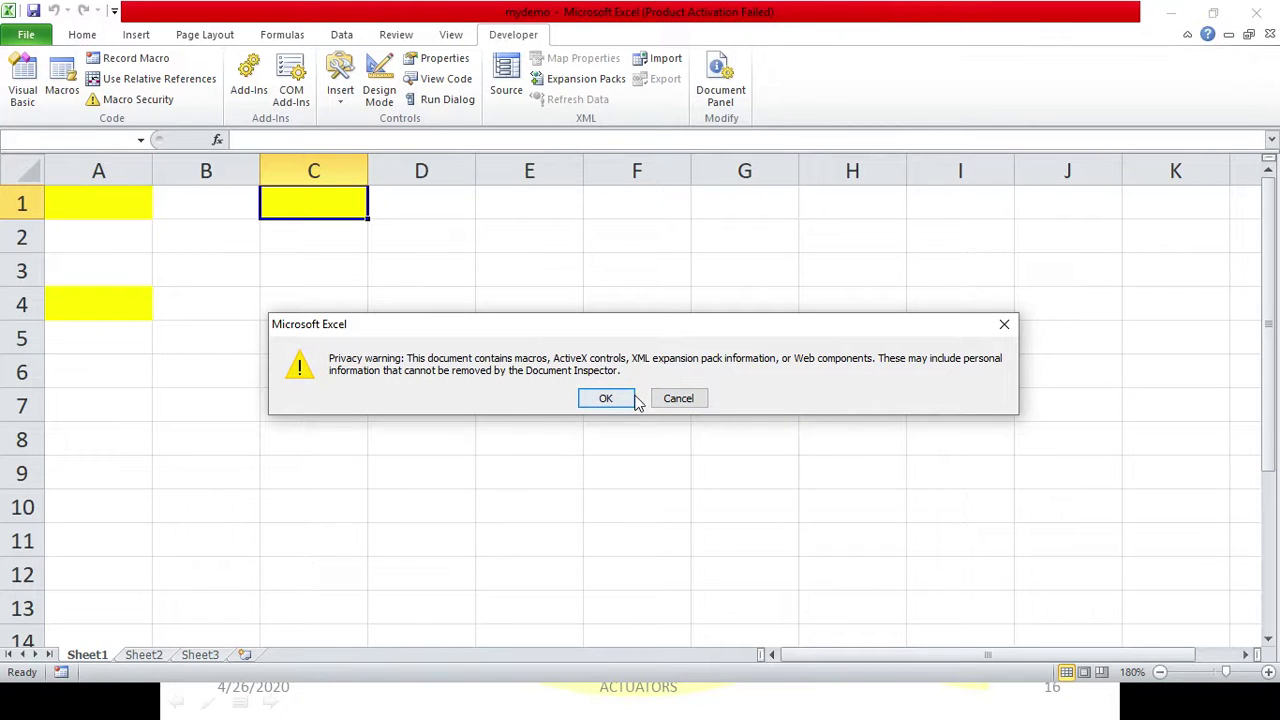
pyautogui.click(605, 398)
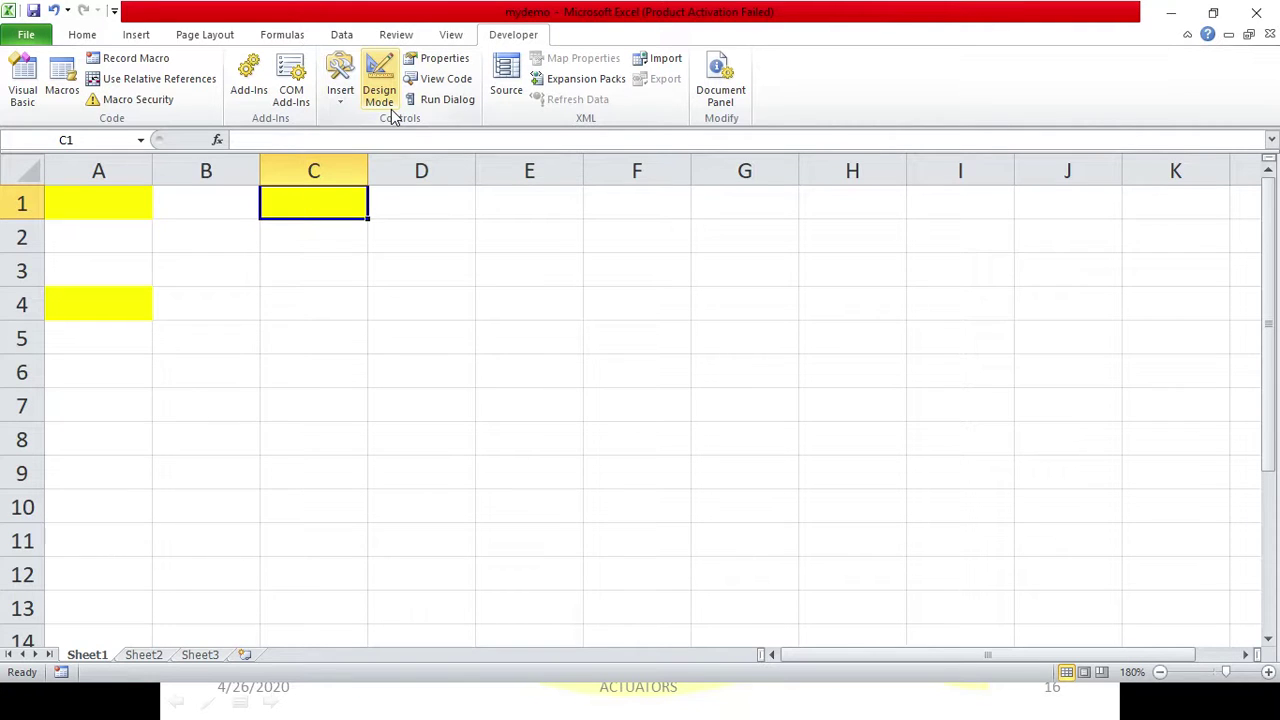
pyautogui.hotkey('alt', 'Tab')
pyautogui.hotkey('alt', 'Tab')
pyautogui.hotkey('alt', 'Tab')
pyautogui.hotkey('alt', 'Tab')
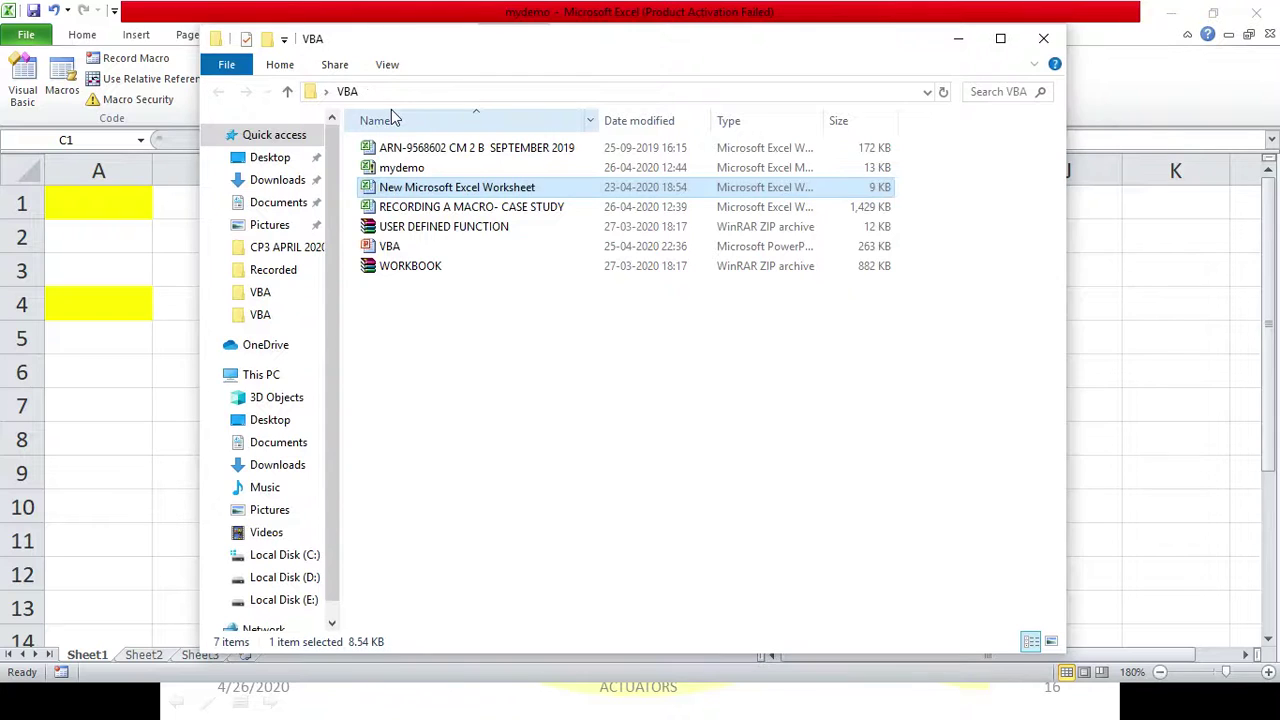
# Open the Properties window for the mydemo file in File Explorer
pyautogui.click(414, 166)
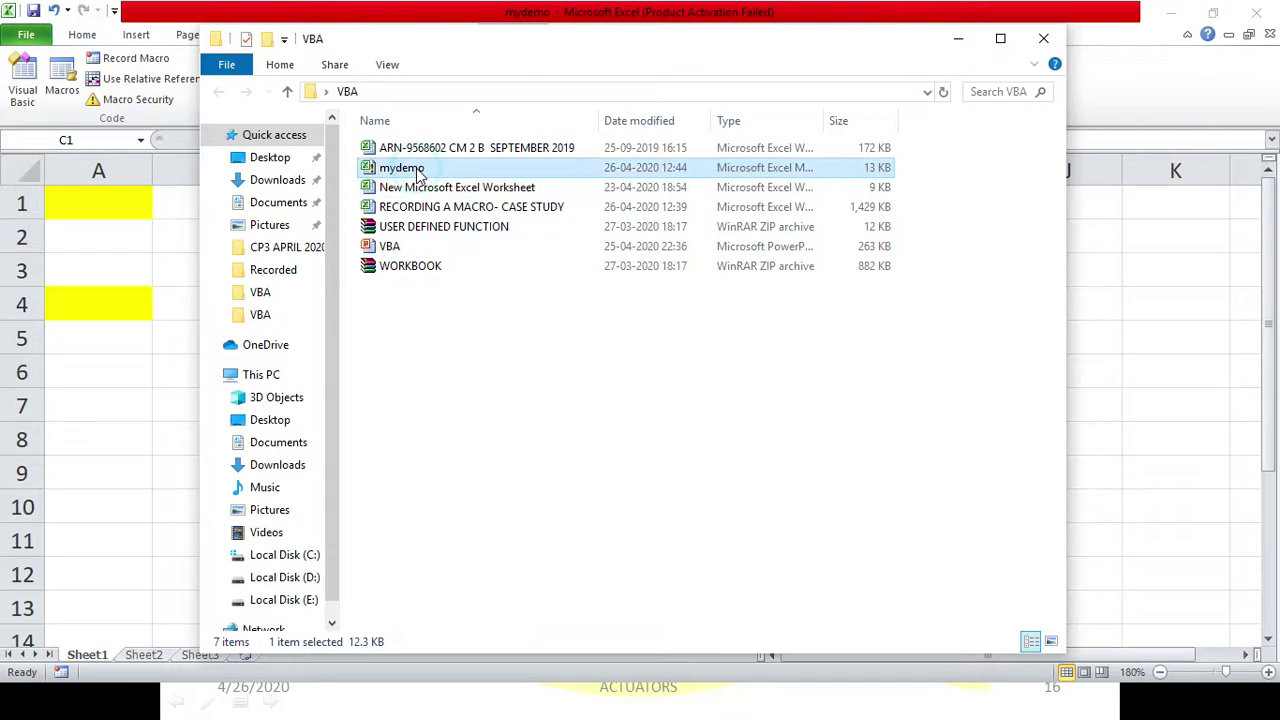
pyautogui.click(420, 170)
pyautogui.click(506, 170)
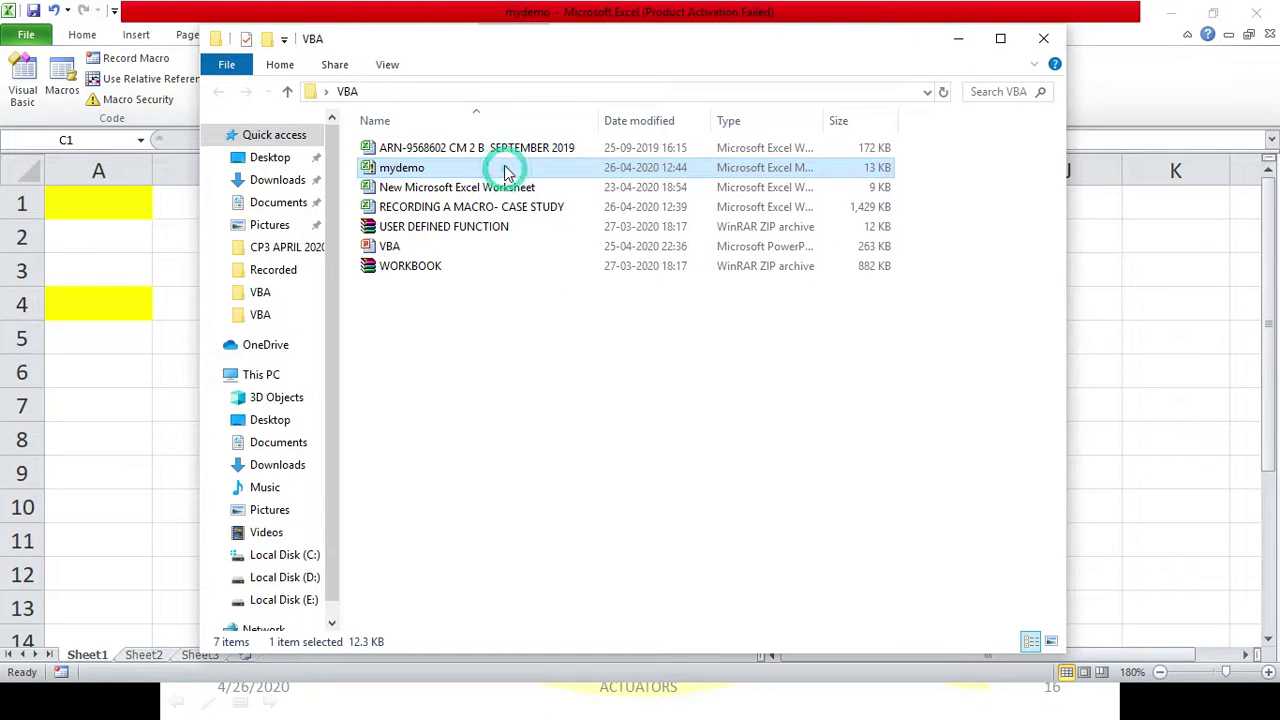
pyautogui.rightClick(506, 171)
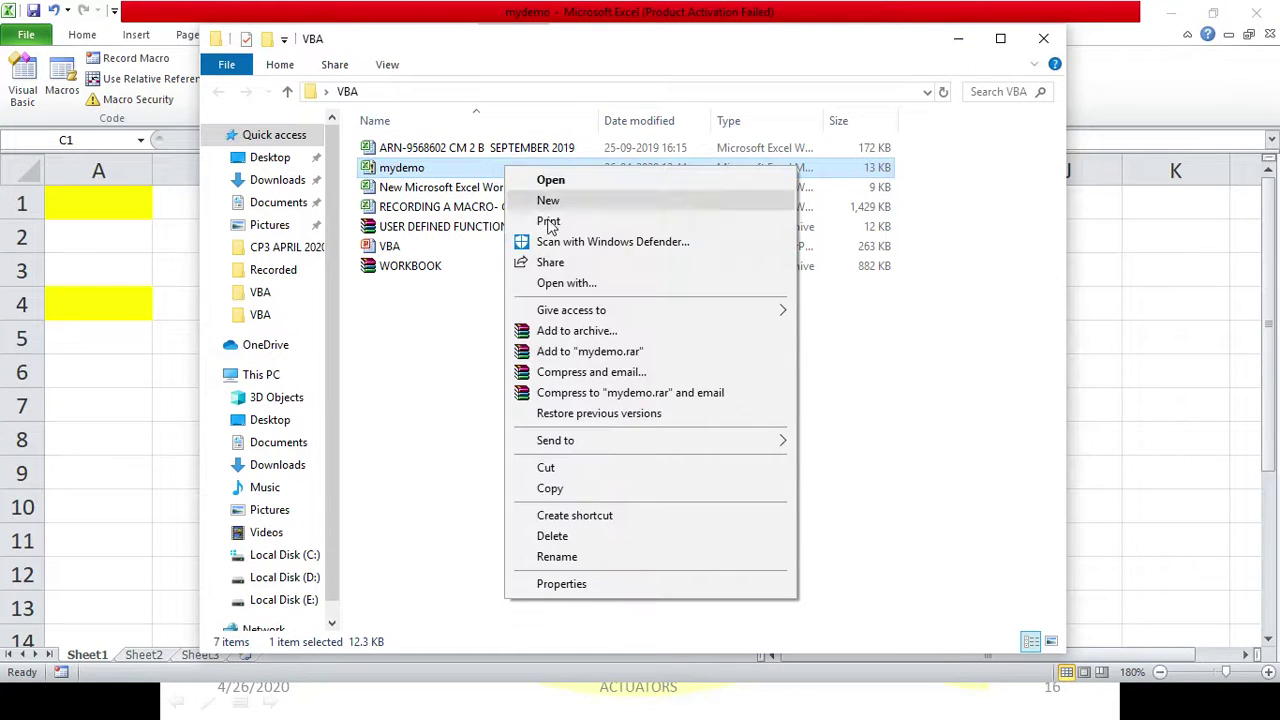
pyautogui.click(609, 584)
pyautogui.moveTo(618, 185); pyautogui.dragTo(487, 80)
# Confirm the file type shows .xlsm, close Properties, and return to the presentation
pyautogui.moveTo(657, 183); pyautogui.dragTo(685, 183)
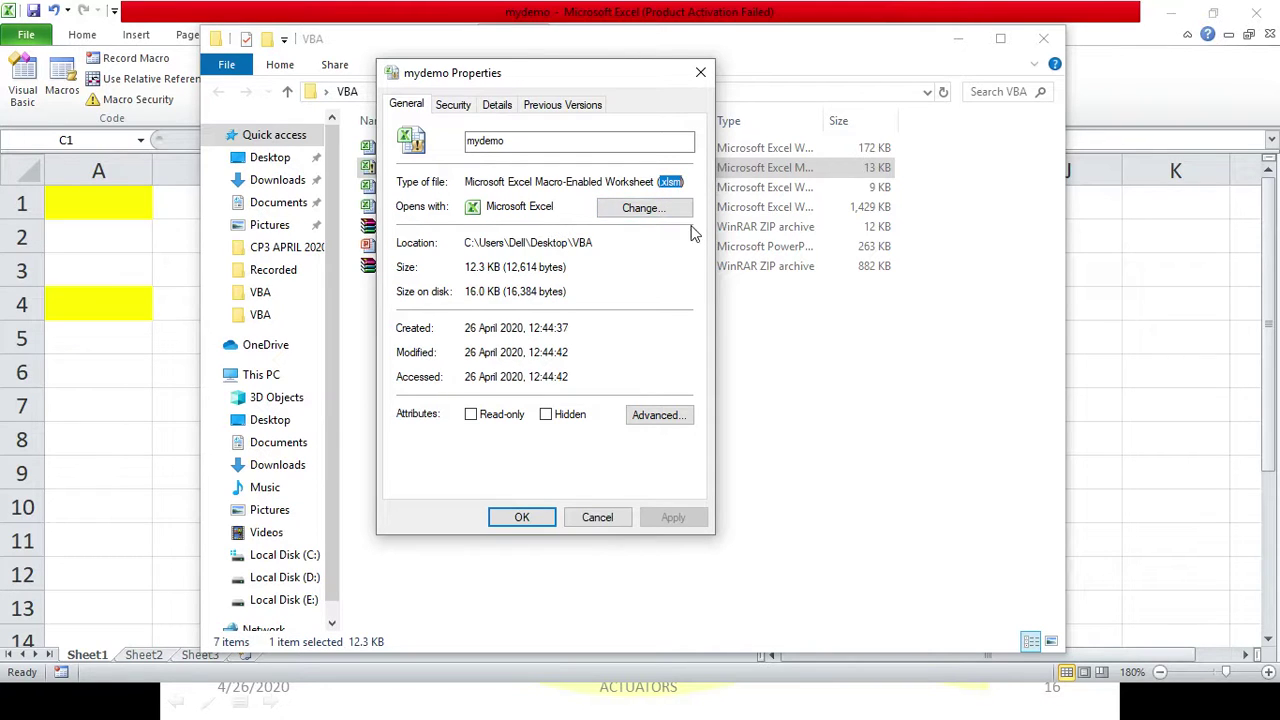
pyautogui.doubleClick(669, 181)
pyautogui.click(669, 182)
pyautogui.click(521, 517)
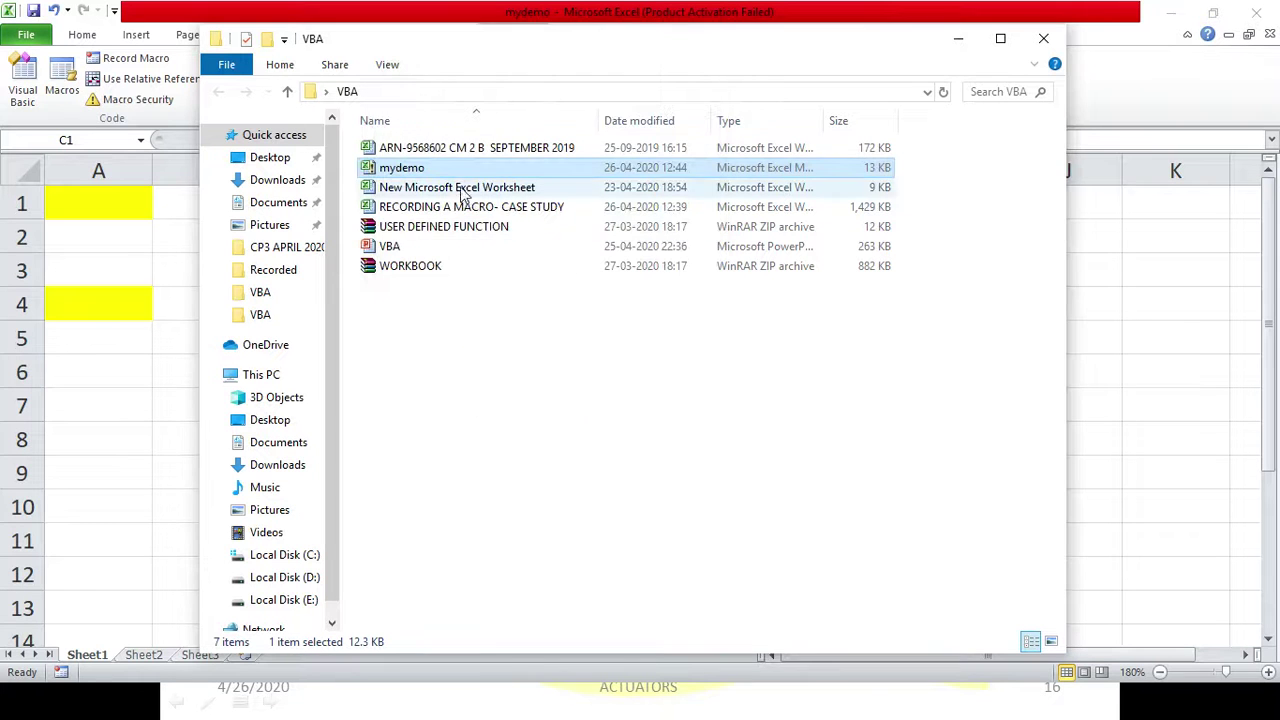
pyautogui.click(956, 44)
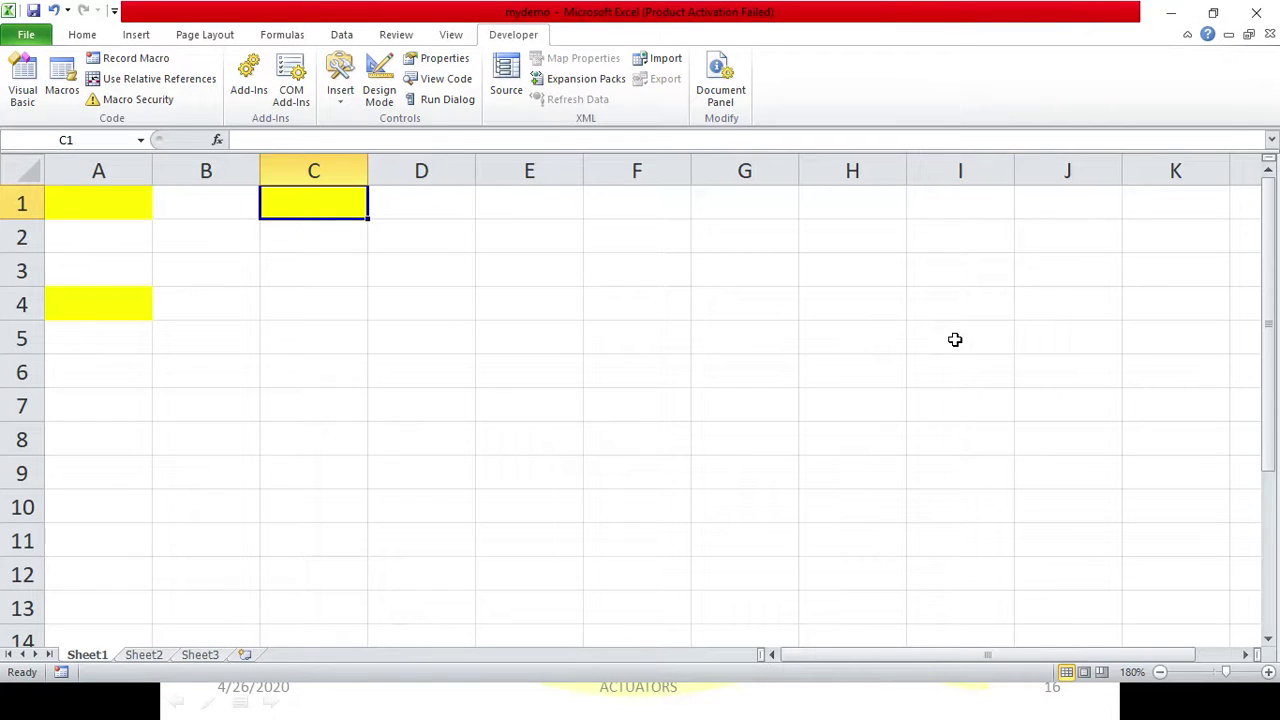
pyautogui.hotkey('alt', 'Tab')
pyautogui.hotkey('alt', 'Tab')
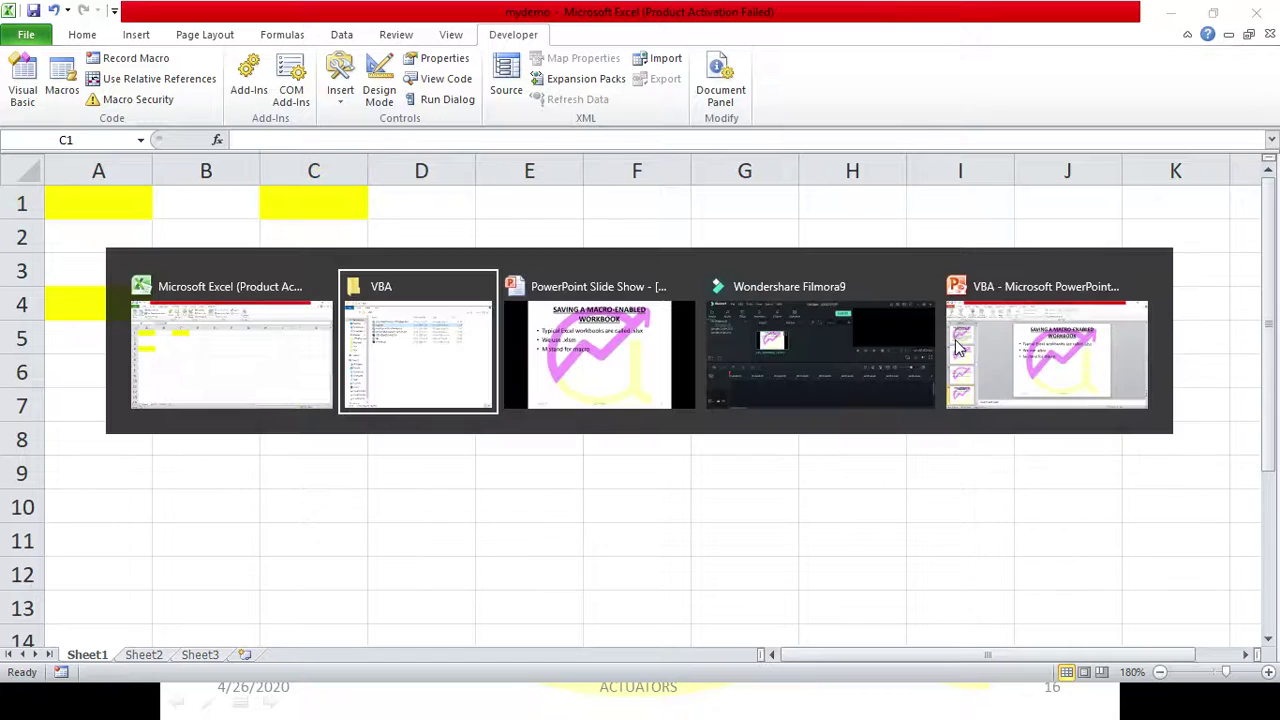